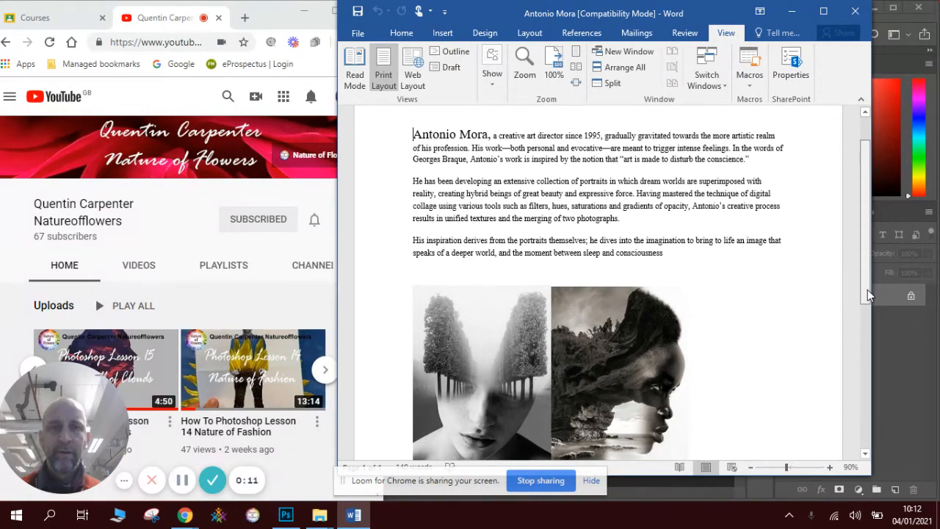
Look through the Antonio Mora reference portraits in Word, and switch to the finished black-and-white response image in Photoshop
left_click_drag(868, 295, 867, 397)
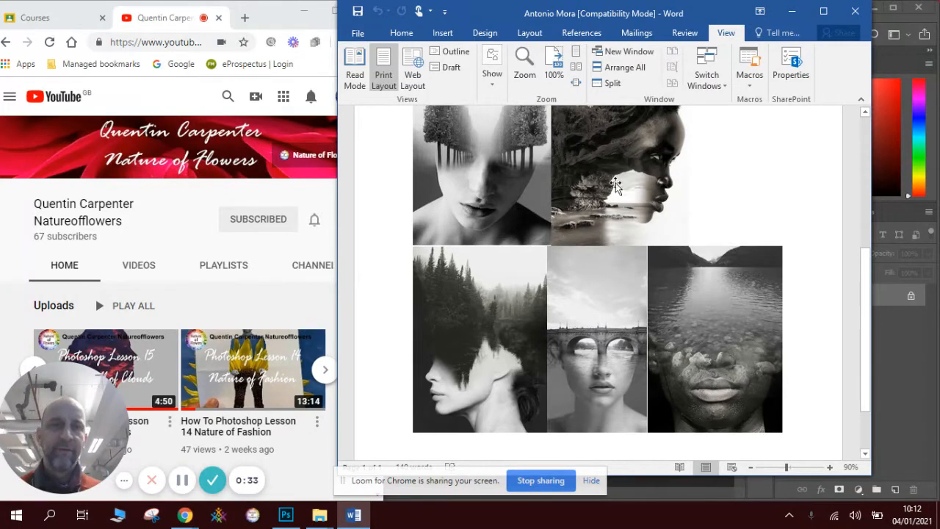
left_click(792, 12)
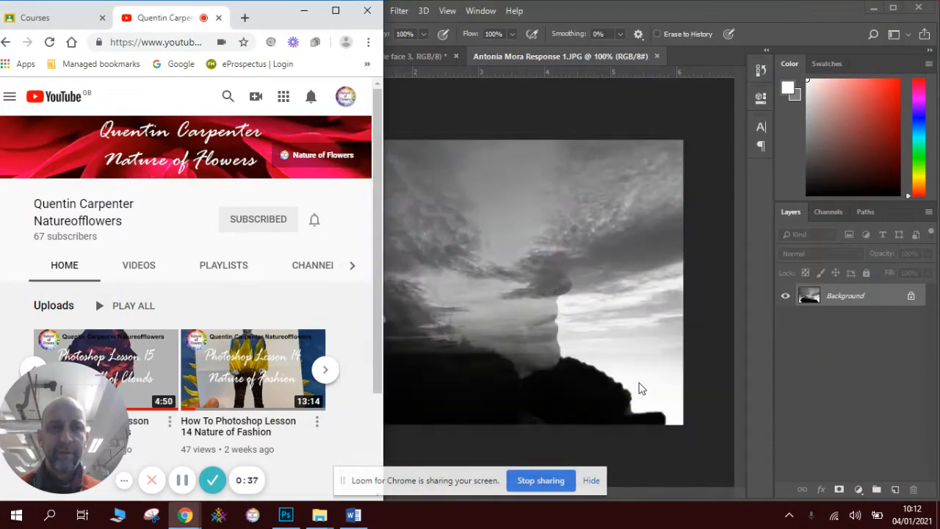
left_click(592, 481)
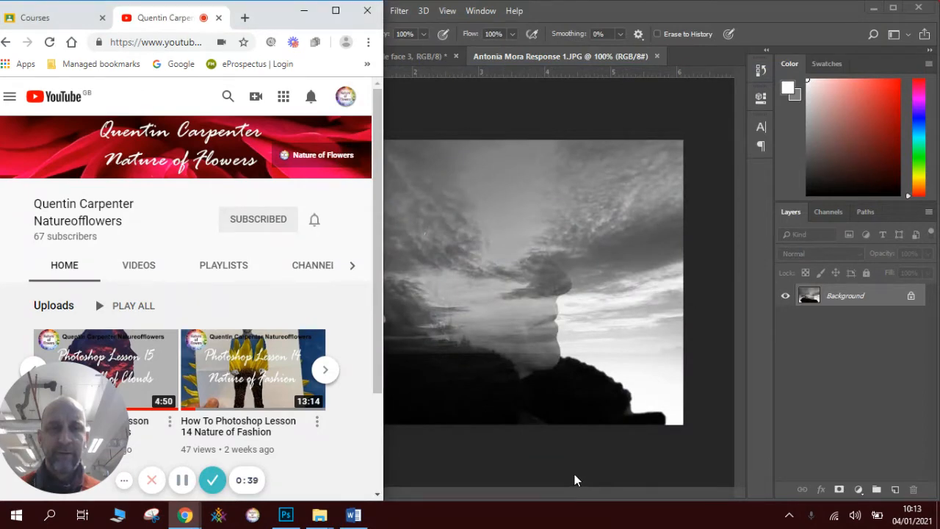
left_click(574, 474)
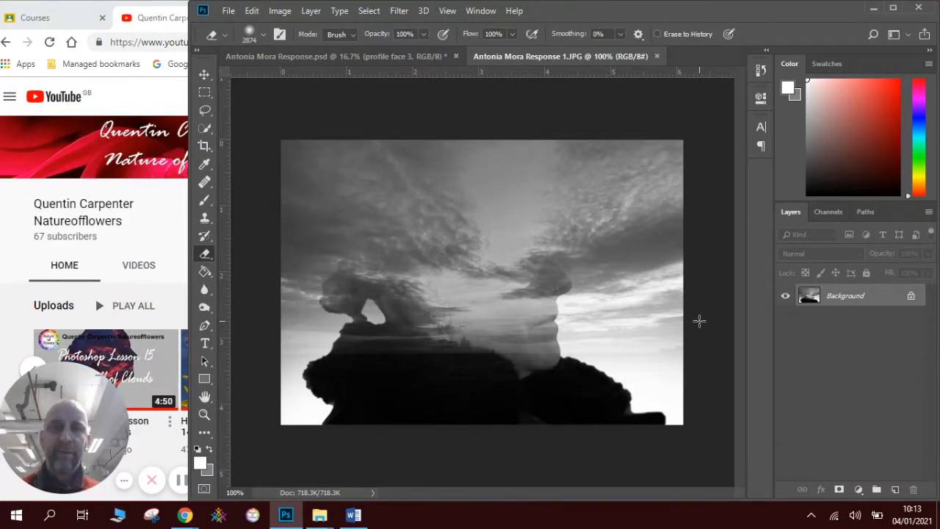
left_click(346, 57)
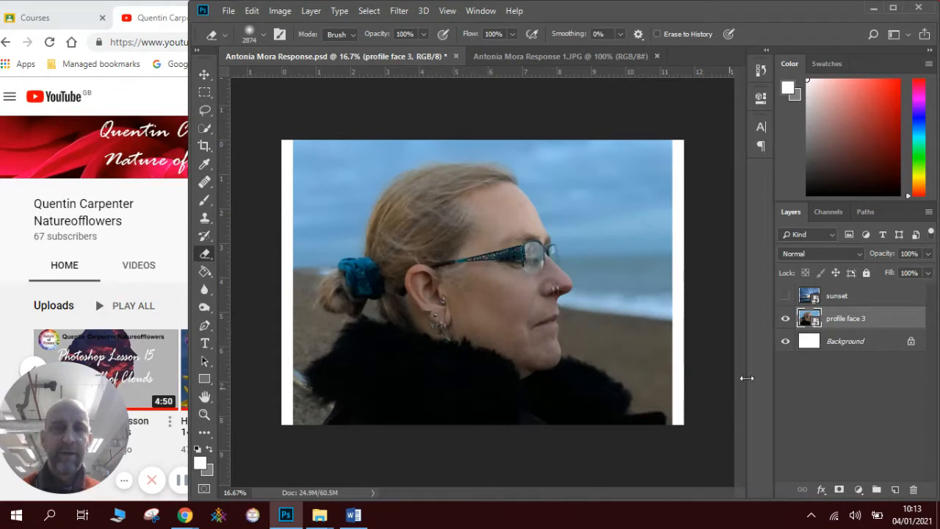
left_click(785, 297)
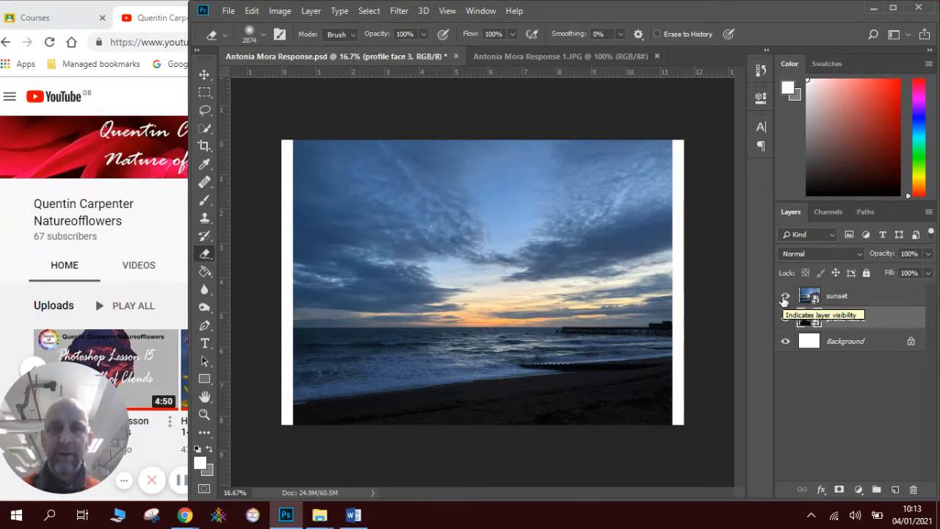
left_click(785, 298)
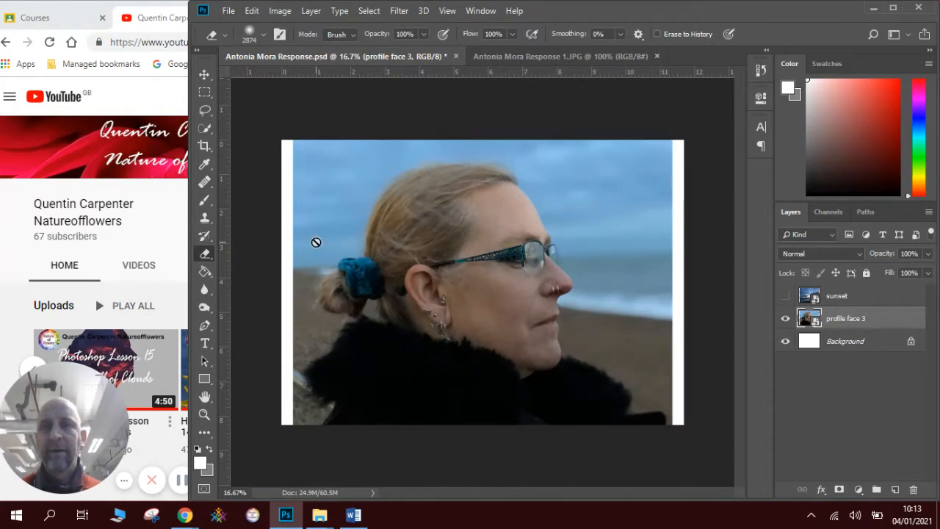
Open Select and Mask on the profile face 3 layer with 46% transparency and a Quick Selection brush size of 54
left_click(205, 128)
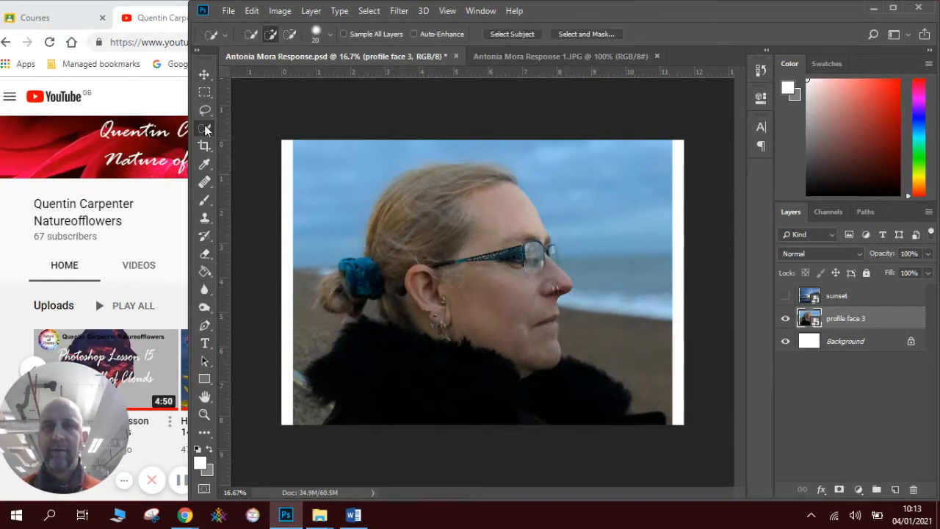
left_click(563, 35)
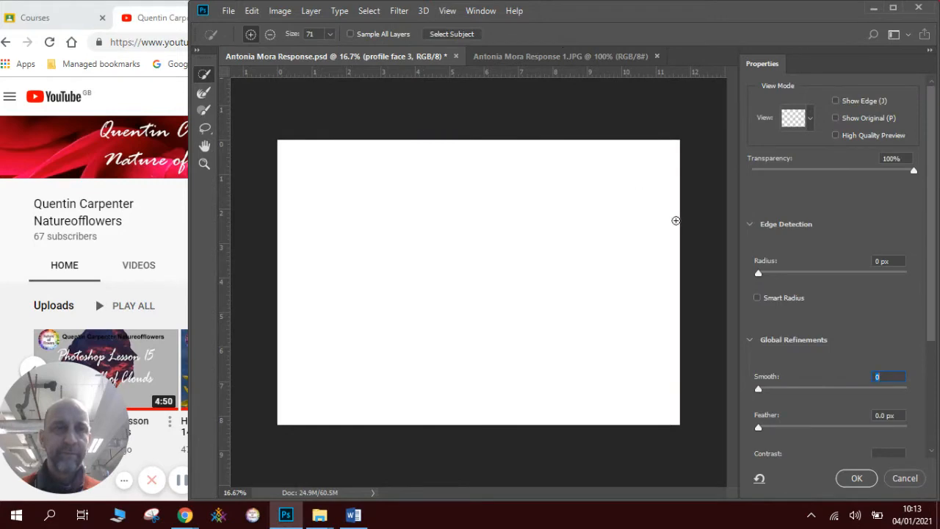
left_click(863, 171)
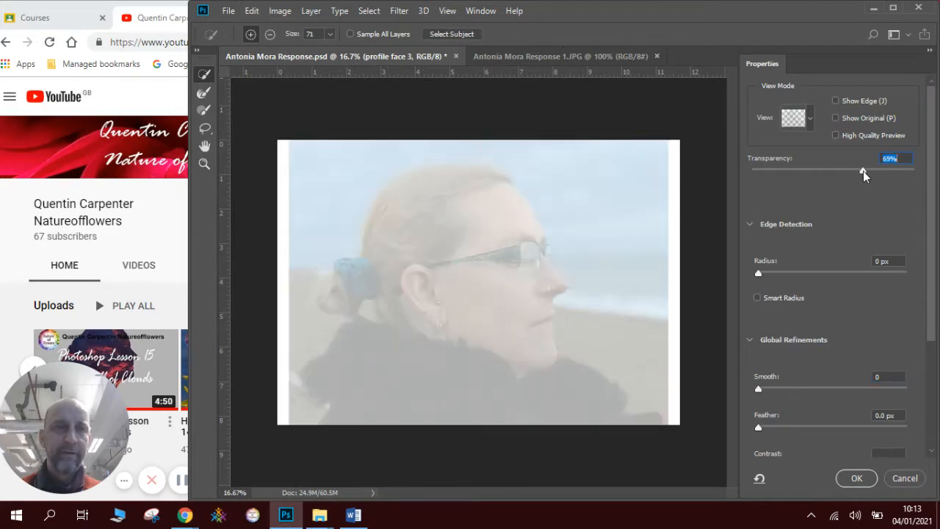
left_click_drag(863, 170, 827, 170)
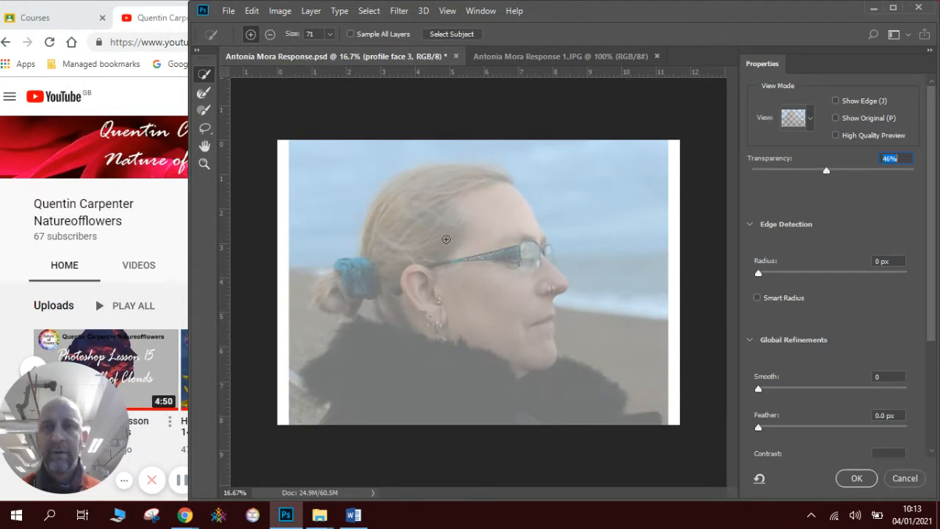
left_click(330, 34)
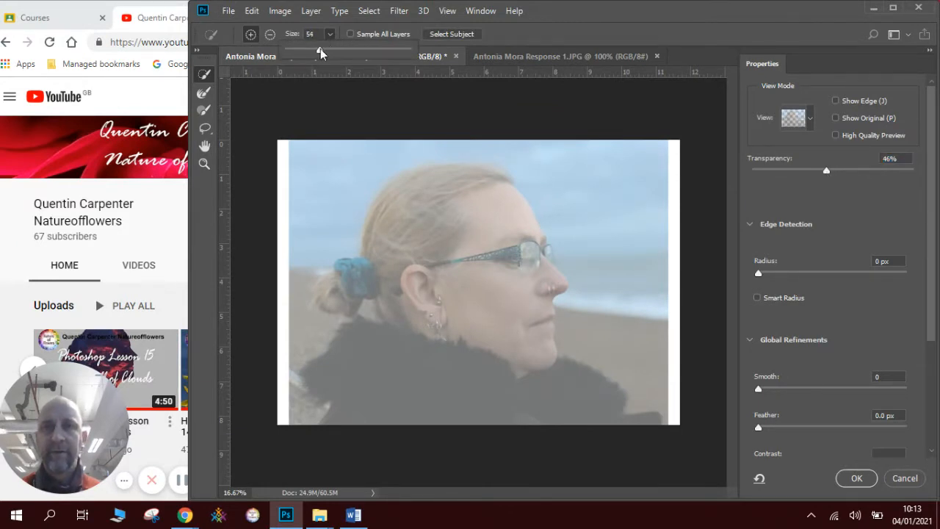
left_click(430, 213)
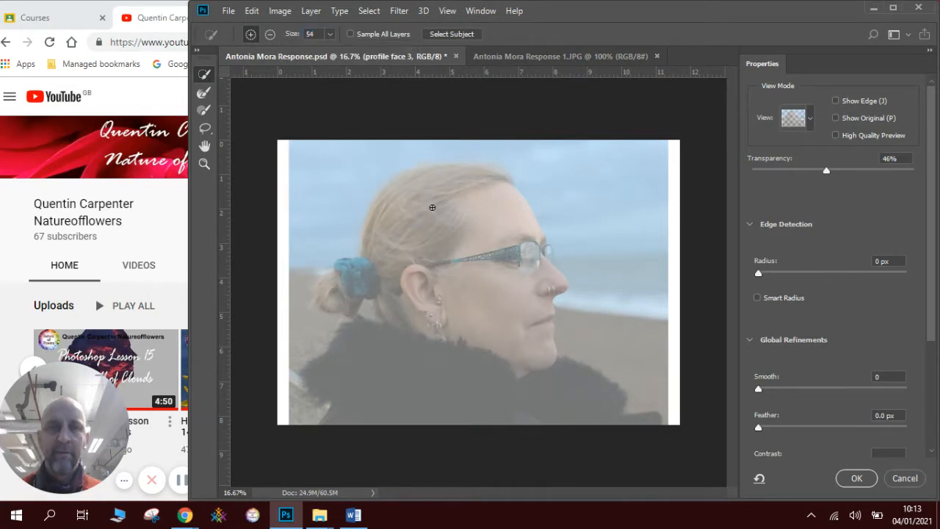
Quick-select the woman's head, face and fur coat, and subtract the sky and beach behind her from the selection
mouse_move(432, 208)
left_mouse_down()
mouse_move(469, 187)
mouse_move(436, 187)
mouse_move(466, 185)
mouse_move(440, 169)
mouse_move(485, 173)
left_mouse_up()
mouse_move(510, 235)
left_mouse_down()
mouse_move(513, 267)
mouse_move(544, 254)
mouse_move(551, 291)
mouse_move(533, 312)
mouse_move(550, 373)
mouse_move(568, 367)
mouse_move(598, 397)
left_mouse_up()
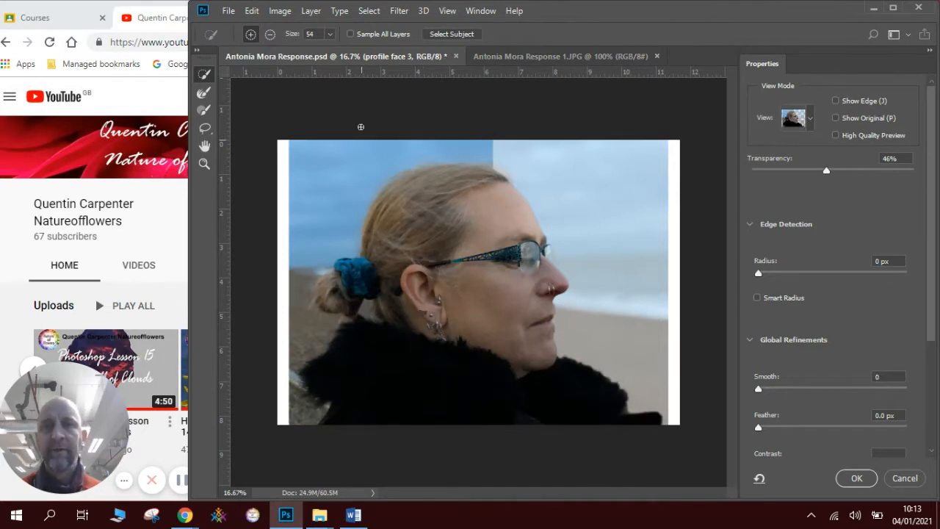
left_click(270, 33)
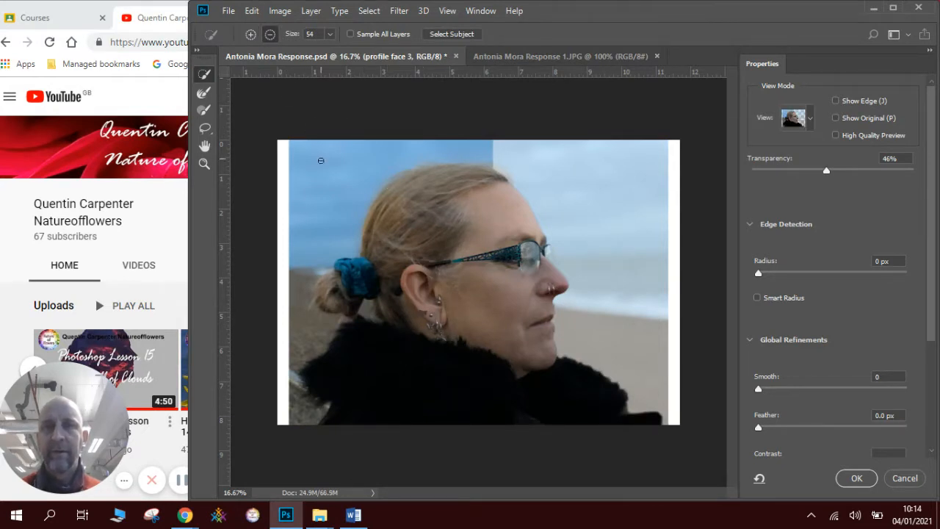
mouse_move(319, 157)
left_mouse_down()
mouse_move(354, 158)
mouse_move(365, 173)
mouse_move(487, 160)
left_mouse_up()
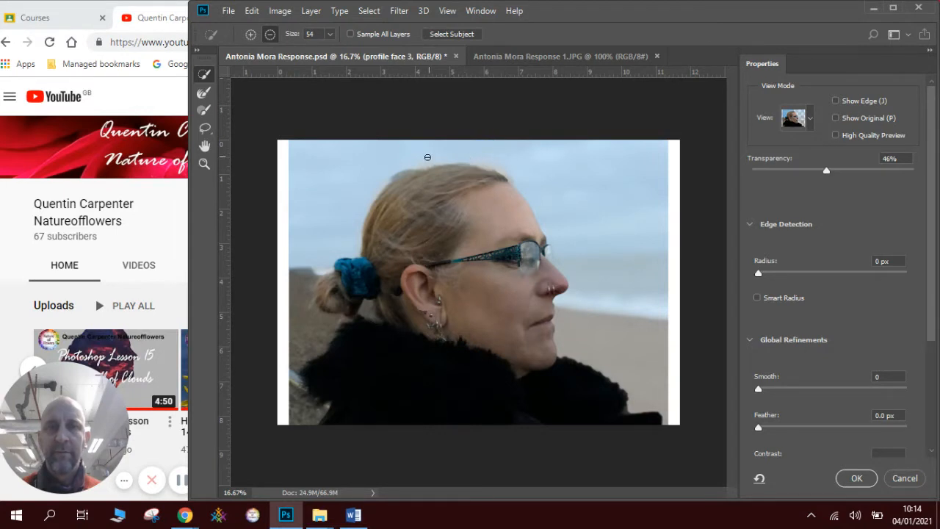
mouse_move(314, 275)
left_mouse_down()
mouse_move(296, 305)
mouse_move(293, 330)
mouse_move(302, 327)
mouse_move(288, 353)
mouse_move(304, 397)
left_mouse_up()
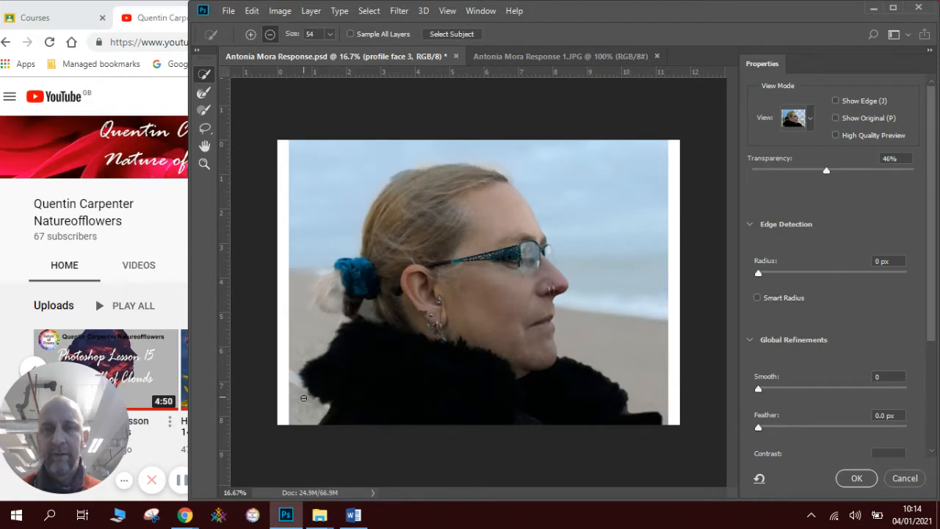
Add the hair bun behind the blue hair tie back to the selection
left_click(250, 34)
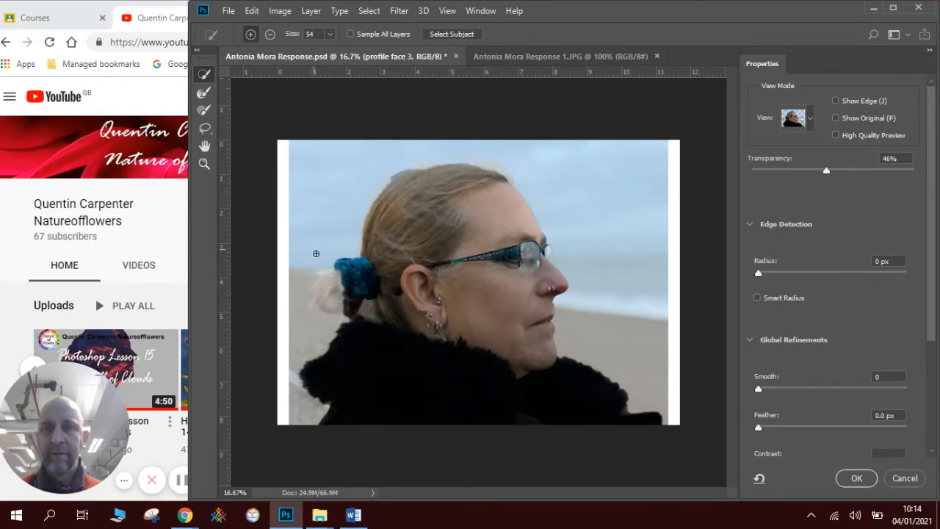
mouse_move(342, 287)
left_mouse_down()
mouse_move(337, 275)
mouse_move(321, 294)
left_mouse_up()
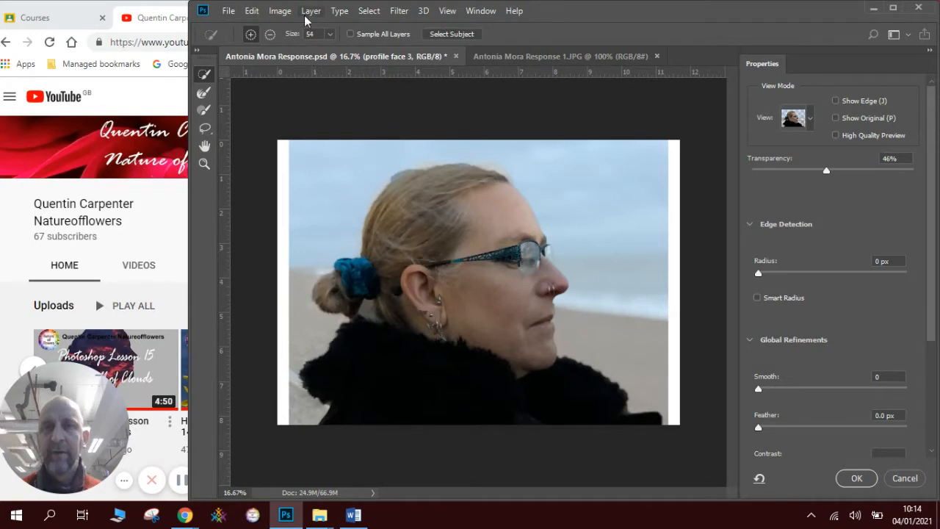
left_click(271, 33)
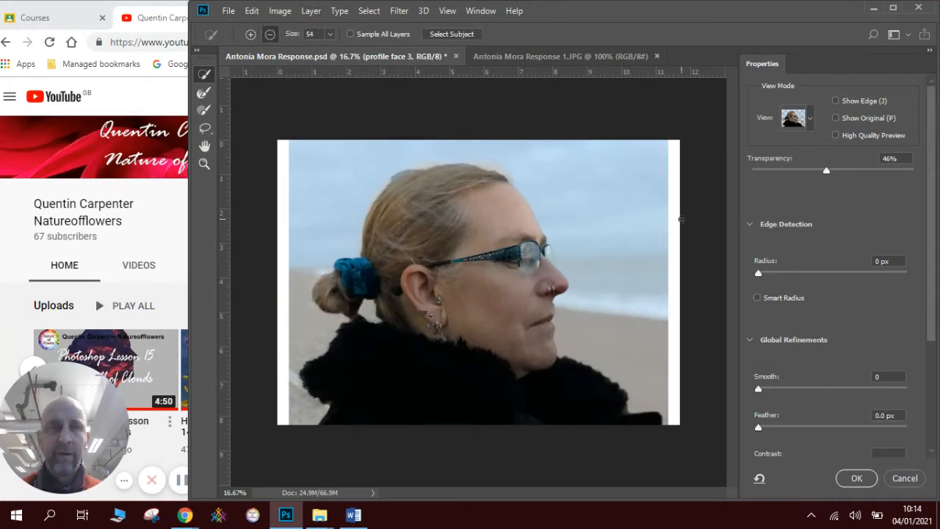
Set transparency to 100%, refine the selection along the fur collar and crown of the hair, and apply it as a layer mask
left_click_drag(827, 170, 918, 175)
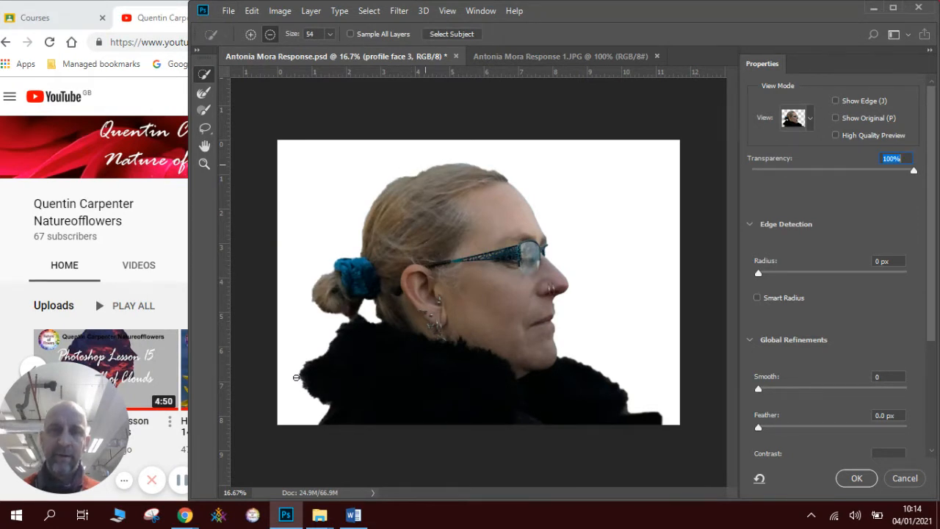
left_click_drag(297, 379, 294, 349)
left_click(251, 36)
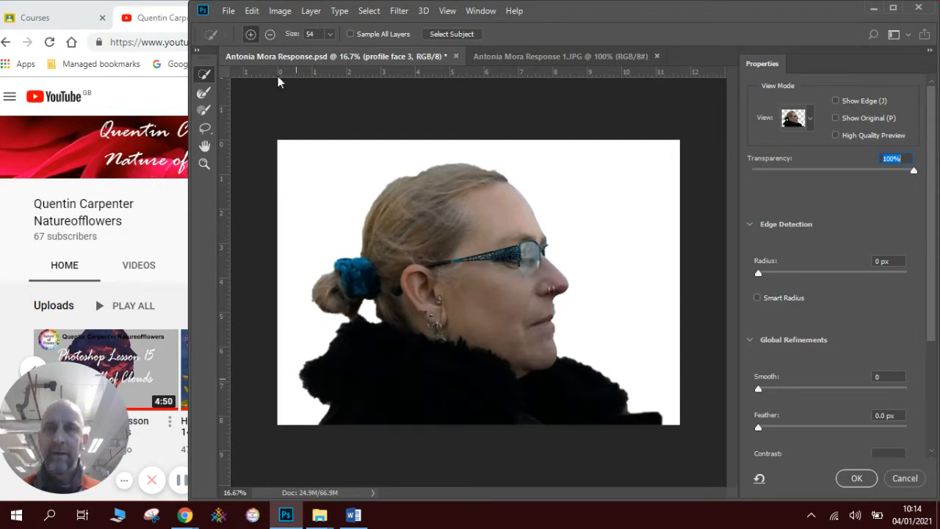
left_click_drag(424, 178, 421, 179)
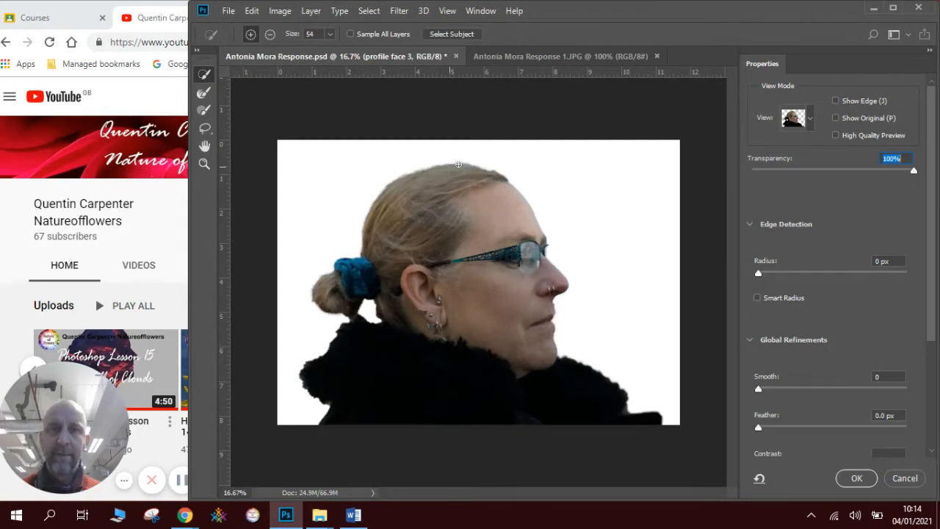
left_click_drag(458, 165, 482, 168)
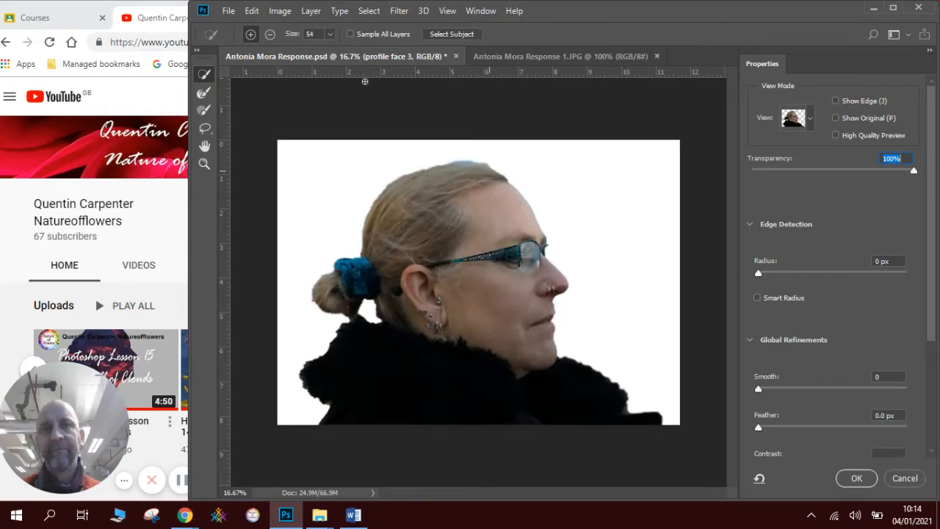
left_click(270, 34)
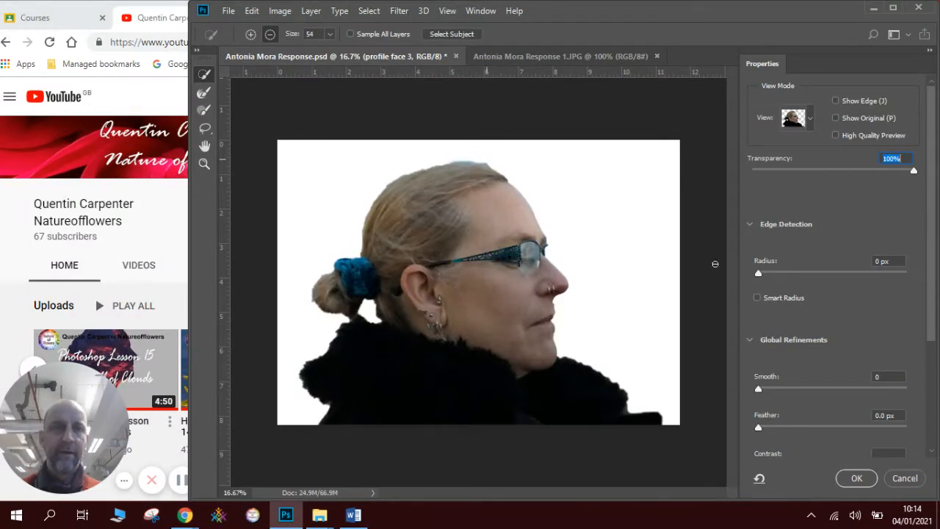
left_click(854, 477)
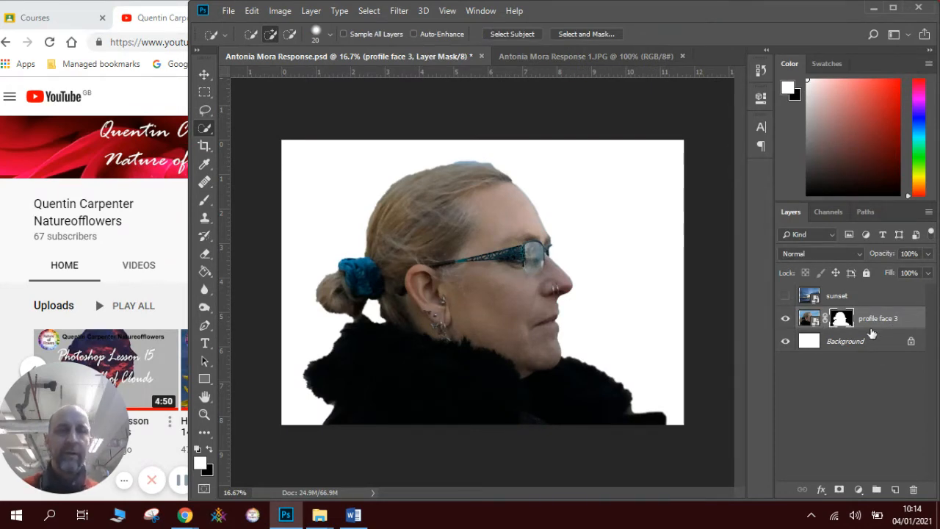
Try the sunset layer as a clipping mask on the profile face 3 cutout, and release it again
left_click(849, 297)
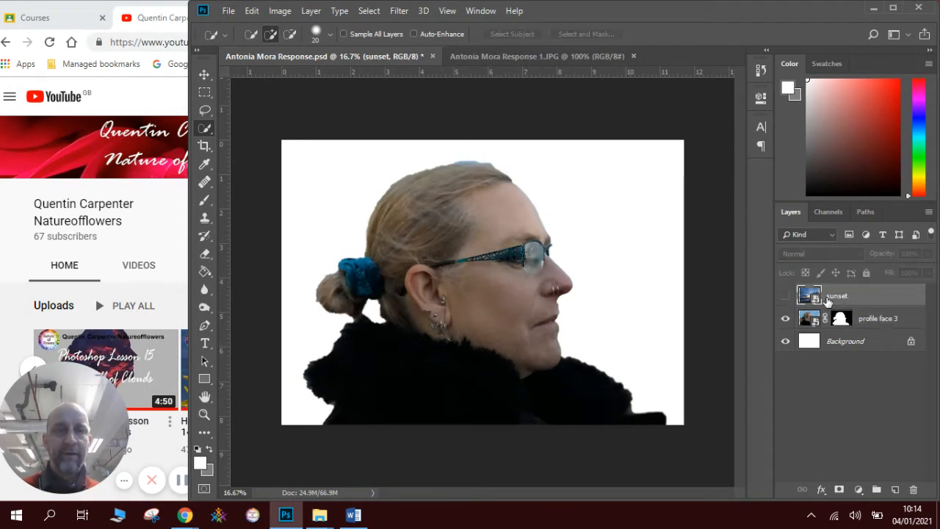
left_click(785, 296)
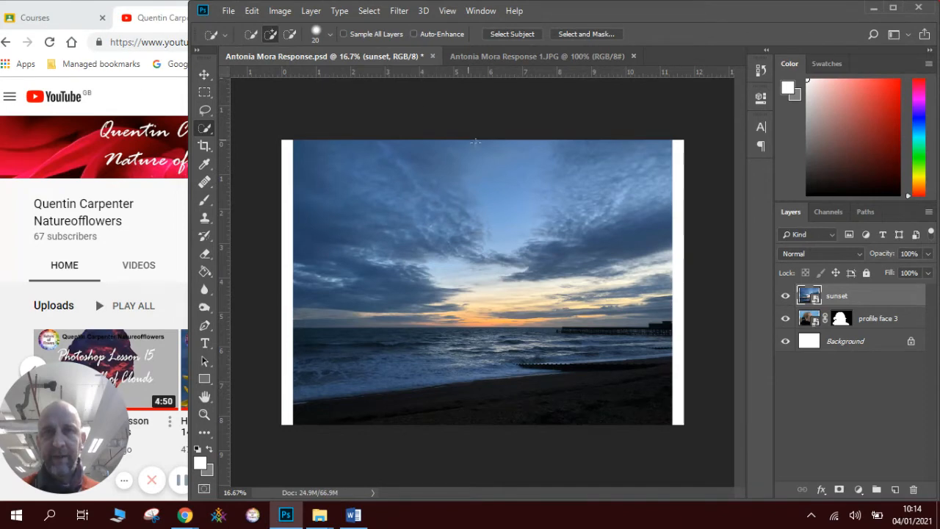
right_click(849, 301)
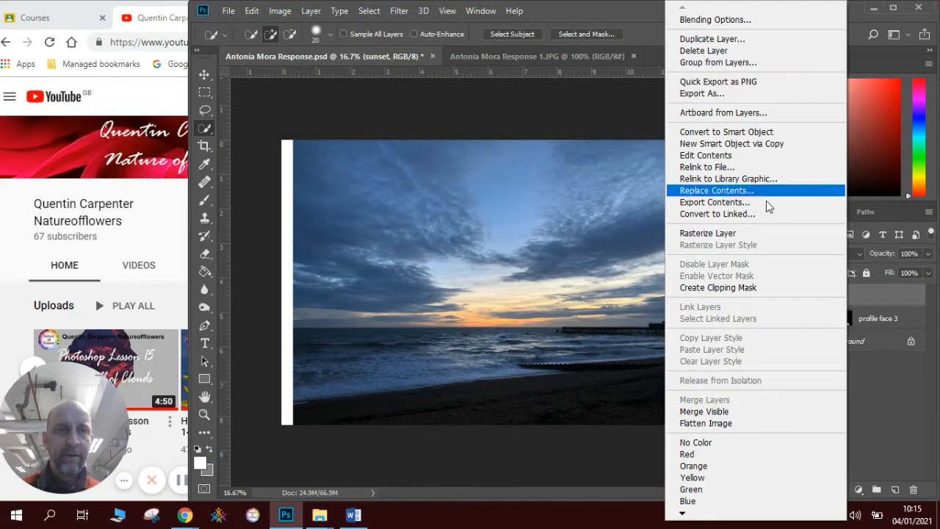
left_click(765, 288)
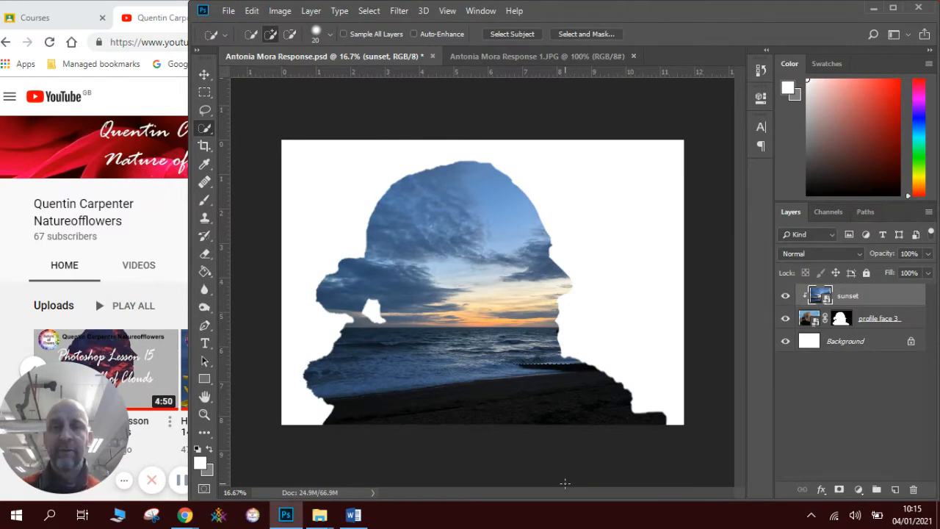
left_click(789, 303, "alt")
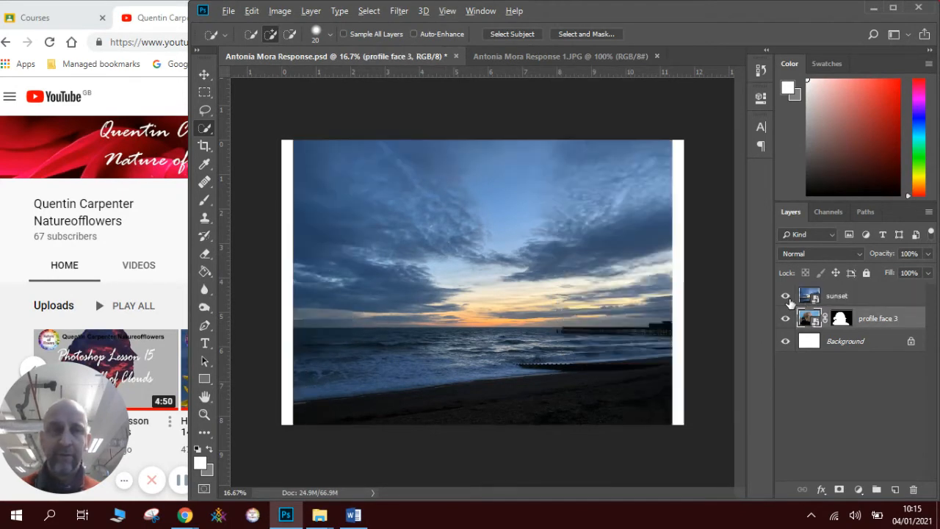
Check the reference portraits in Word again, return to Photoshop and hide the sunset layer
left_click(854, 303)
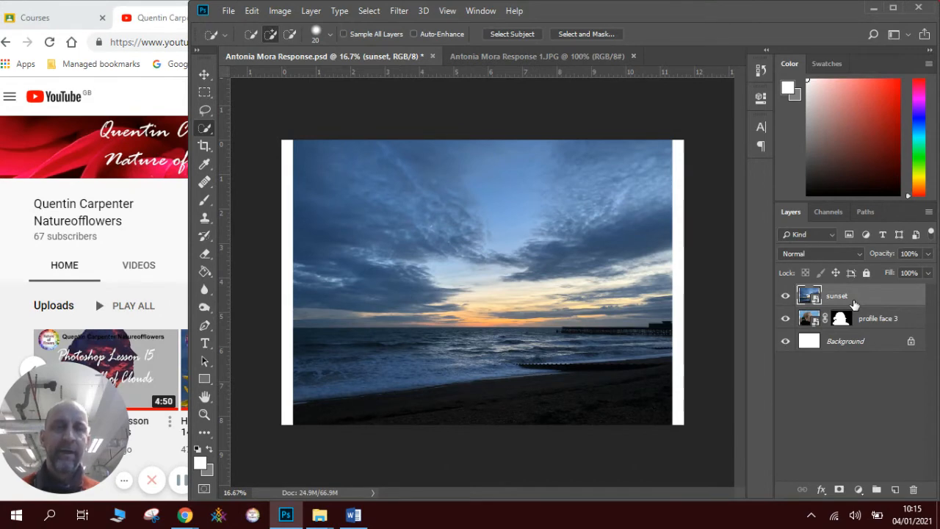
left_click(356, 516)
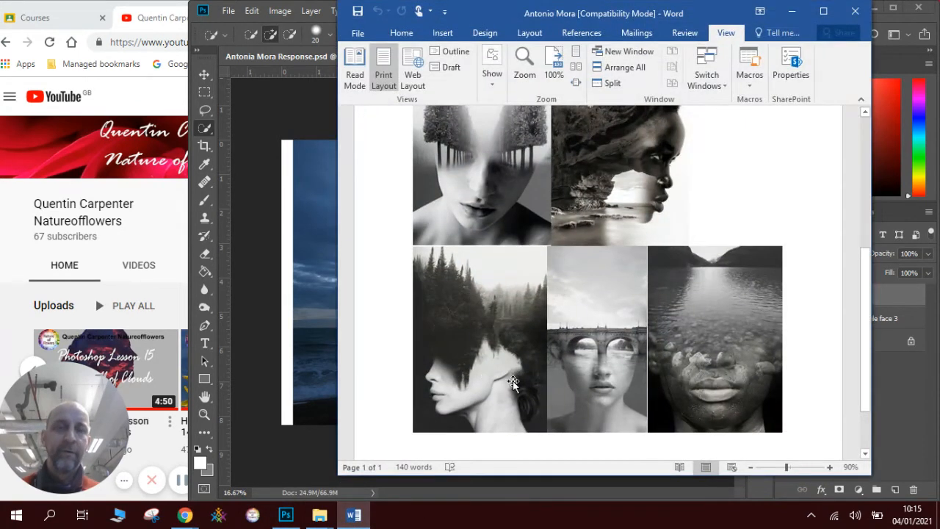
left_click(794, 11)
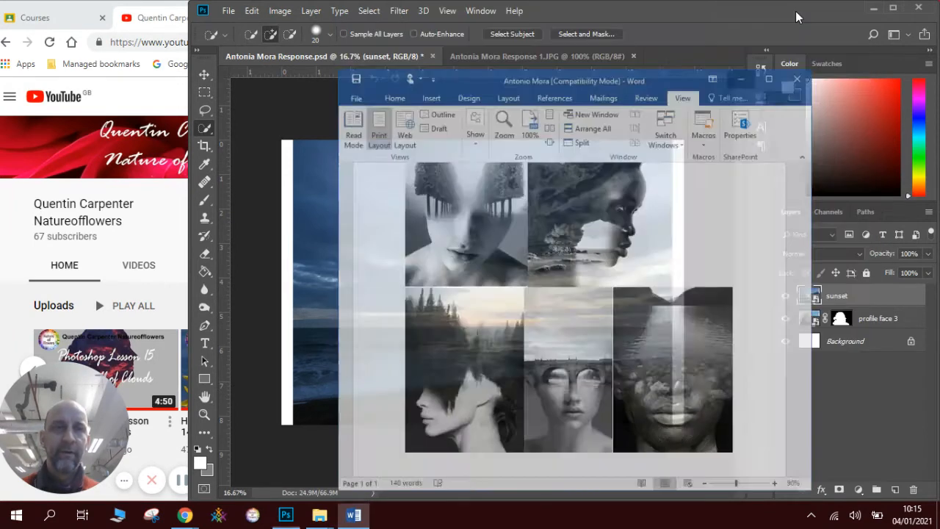
left_click(787, 302)
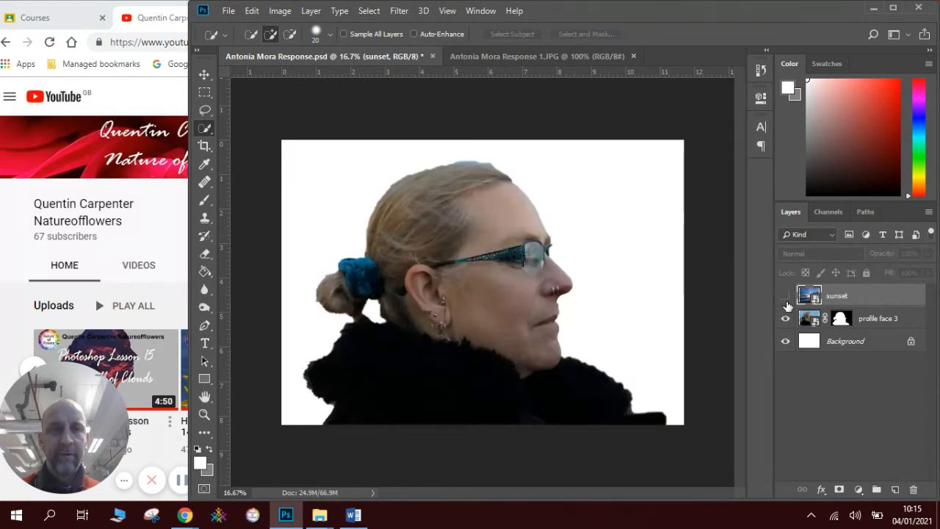
Show the sunset layer again, switch to the Eraser tool and rasterize the sunset layer
left_click(787, 301)
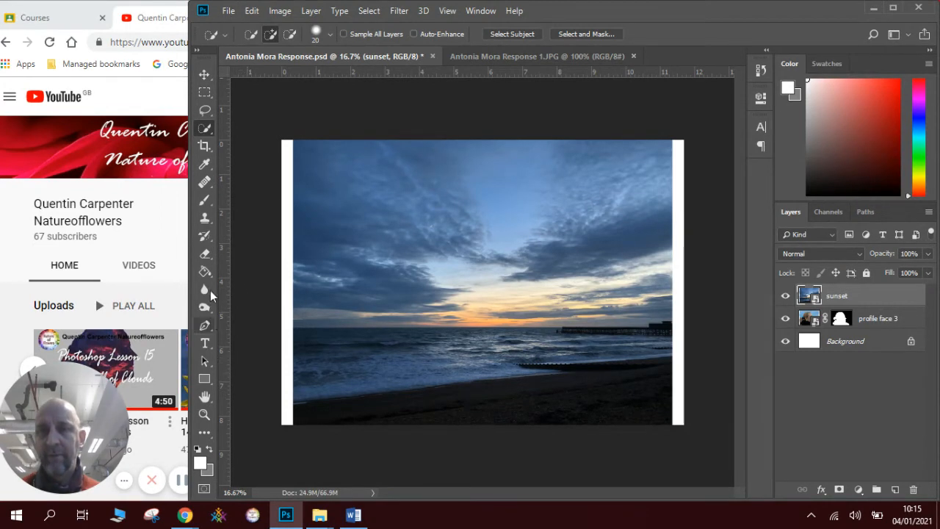
left_click(206, 252)
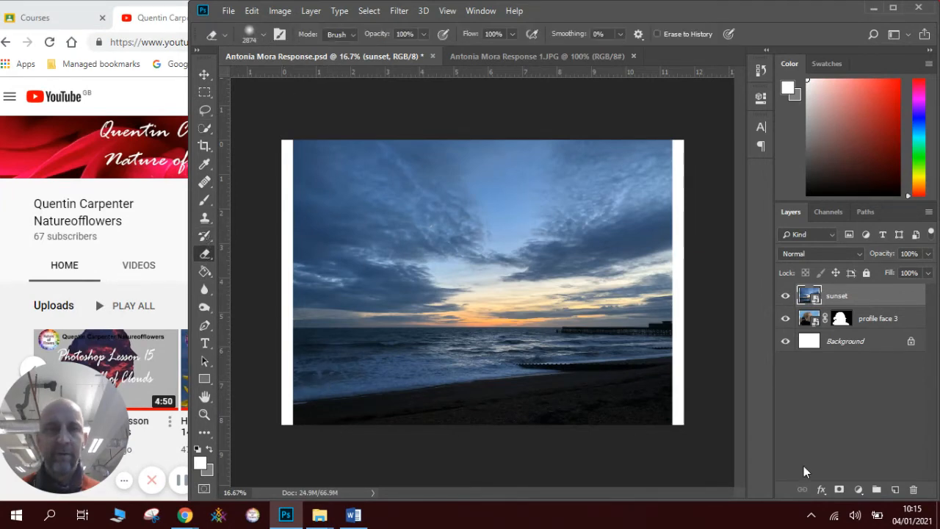
right_click(843, 296)
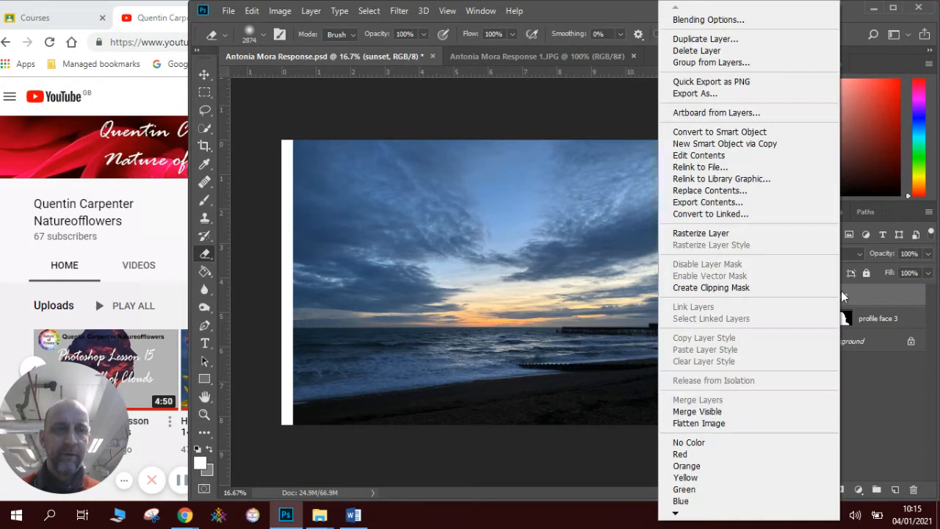
left_click(735, 233)
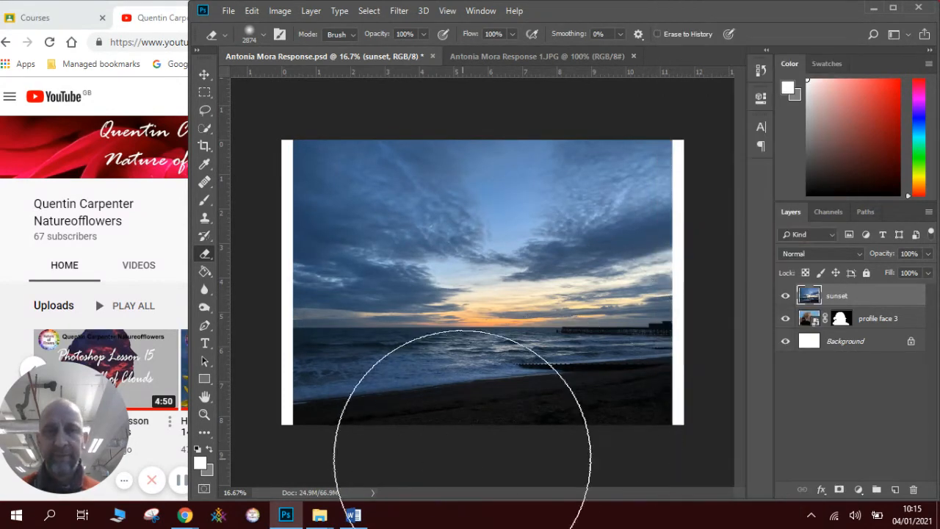
Erase the sea and beach along the lower part of the sunset layer with a very large soft eraser, revealing the collar and face
left_click(371, 437)
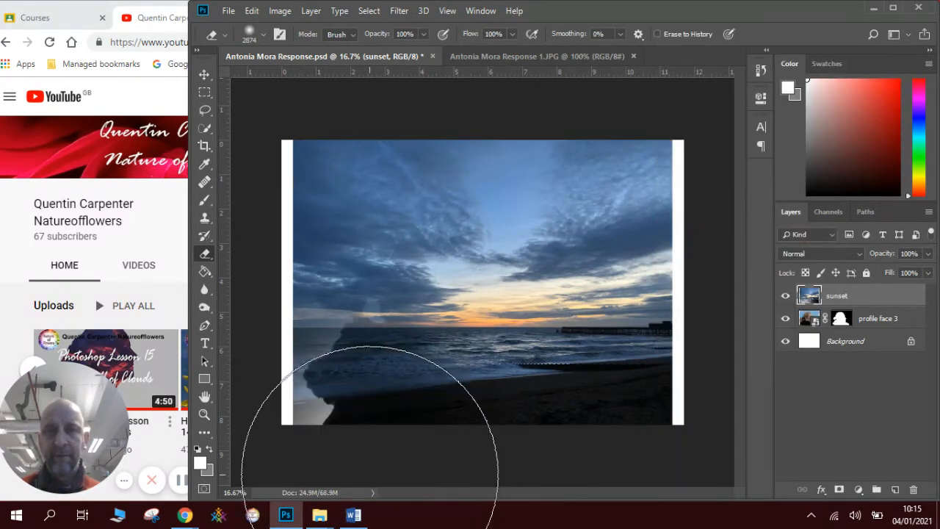
left_click(373, 473)
left_click(336, 472)
mouse_move(336, 472)
left_mouse_down()
mouse_move(358, 479)
mouse_move(328, 461)
mouse_move(383, 486)
mouse_move(489, 496)
left_mouse_up()
mouse_move(456, 495)
left_mouse_down()
mouse_move(519, 476)
mouse_move(584, 450)
mouse_move(588, 461)
mouse_move(657, 430)
mouse_move(629, 500)
left_mouse_up()
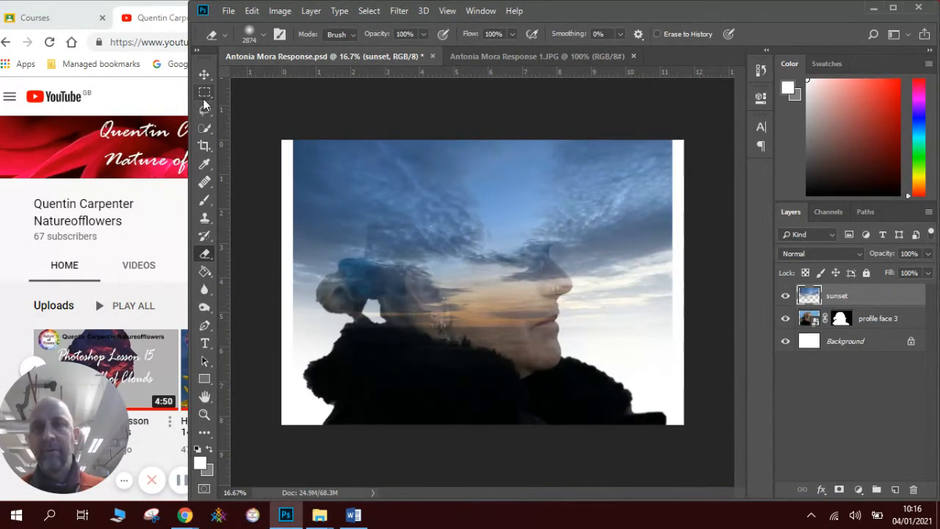
Stretch the sunset layer horizontally to about 106.89% width so it covers both side edges of the canvas
left_click(204, 75)
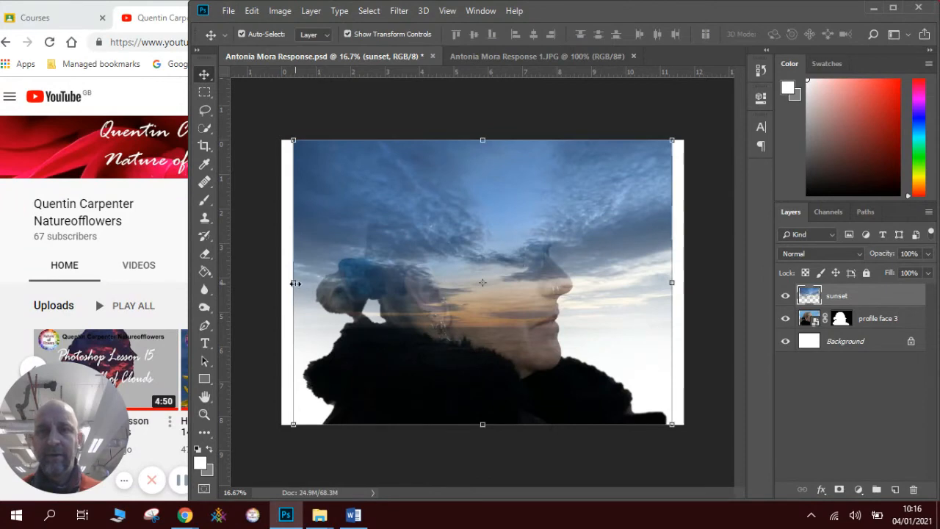
left_click_drag(294, 284, 282, 284)
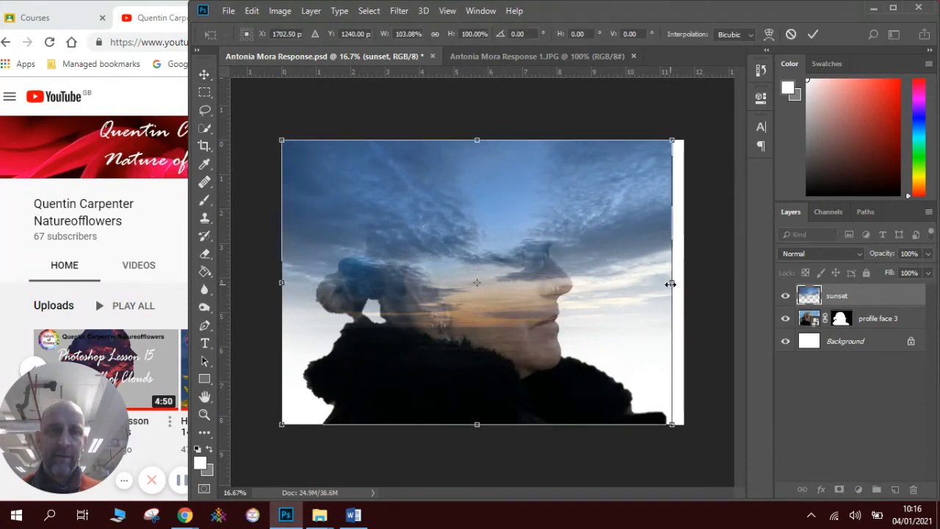
left_click_drag(672, 283, 686, 282)
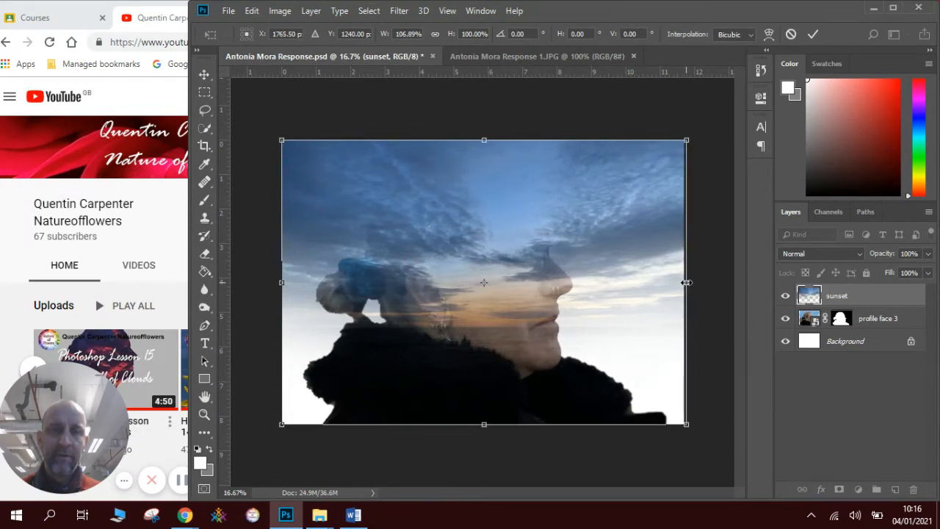
left_click(717, 289)
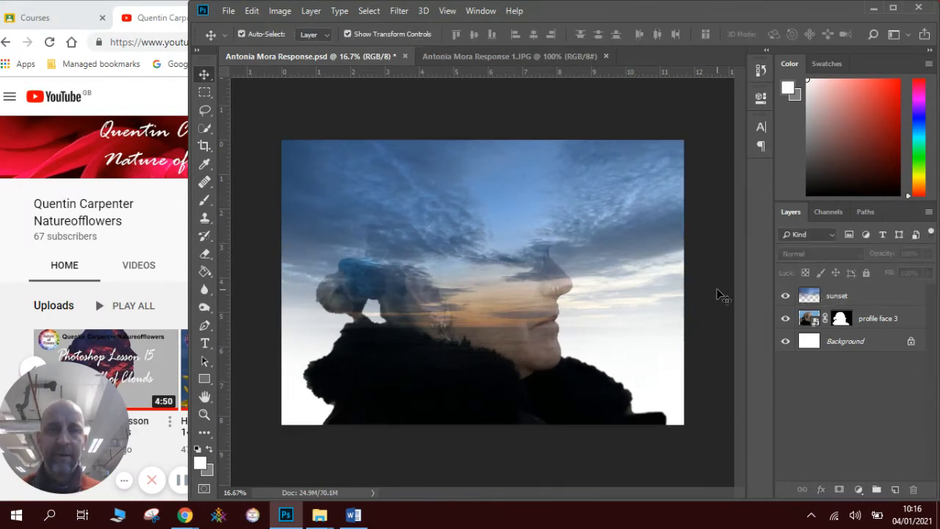
Convert the sunset layer to black and white with the Default preset
left_click(848, 301)
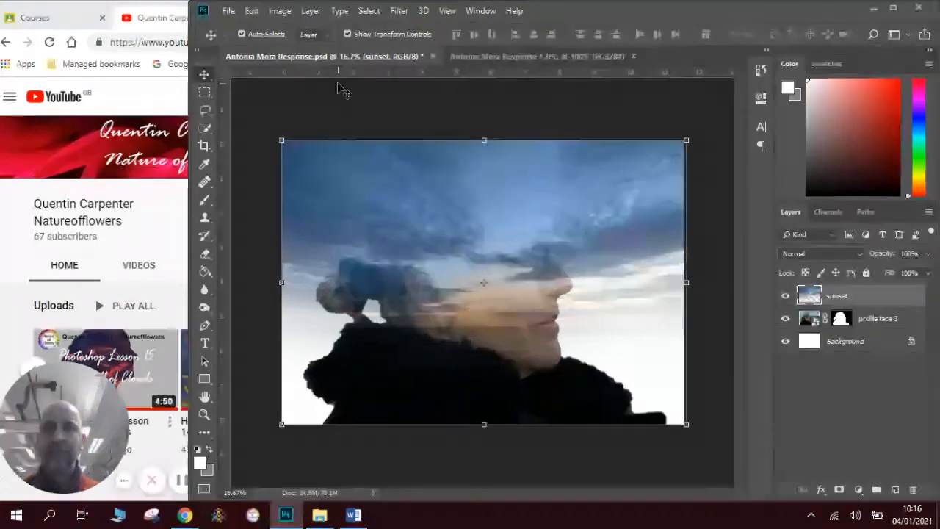
left_click(275, 12)
mouse_move(288, 48)
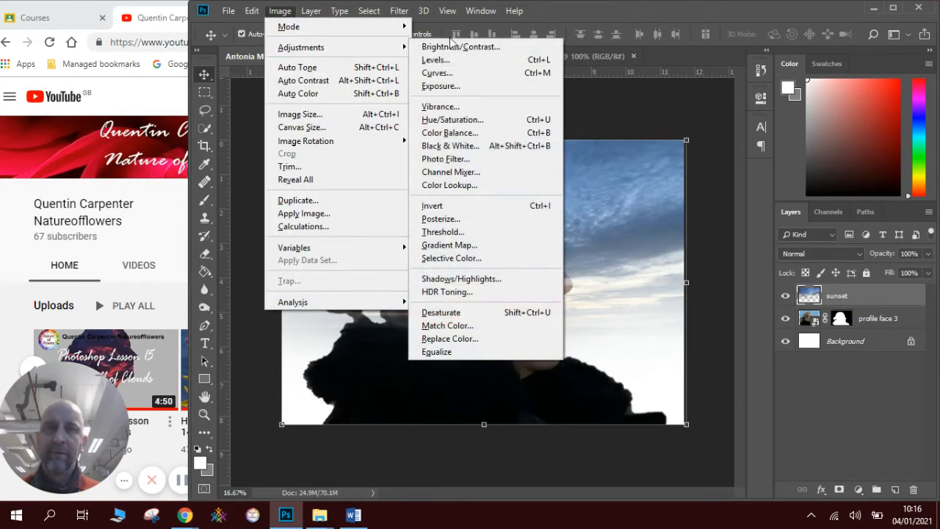
left_click(468, 145)
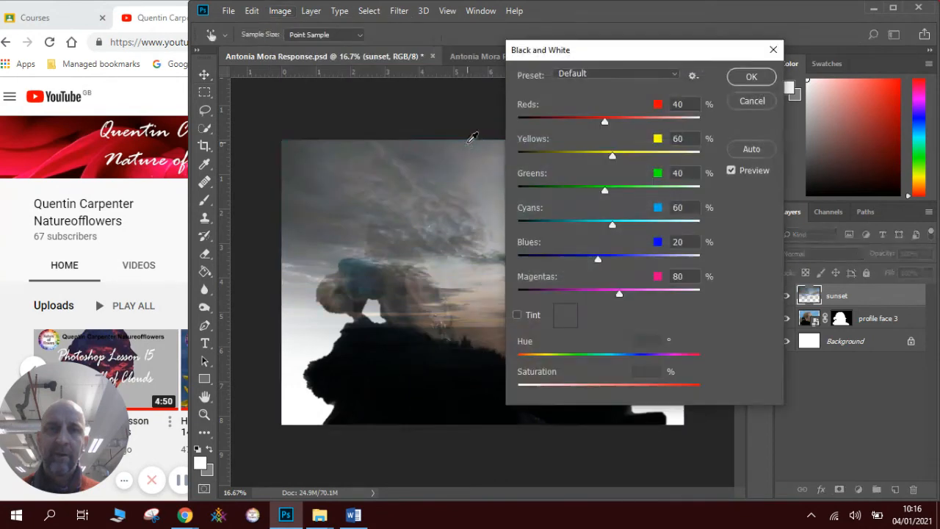
left_click(750, 78)
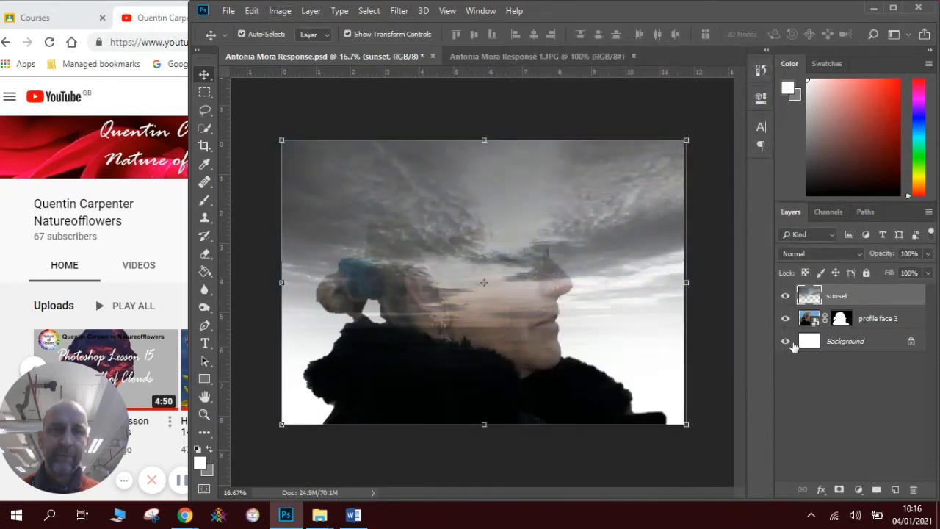
Apply a Black & White adjustment with the Default preset to the profile face 3 layer
left_click(881, 319)
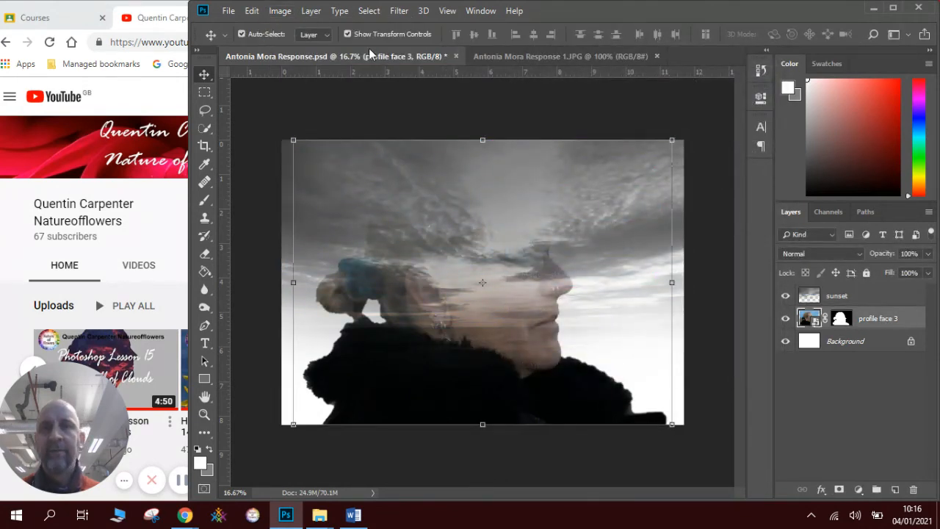
left_click(280, 11)
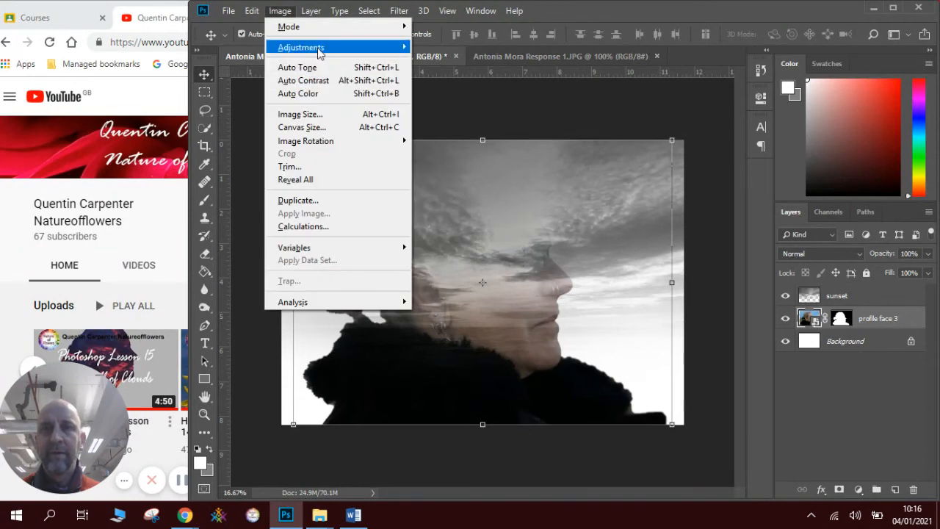
mouse_move(311, 46)
left_click(455, 146)
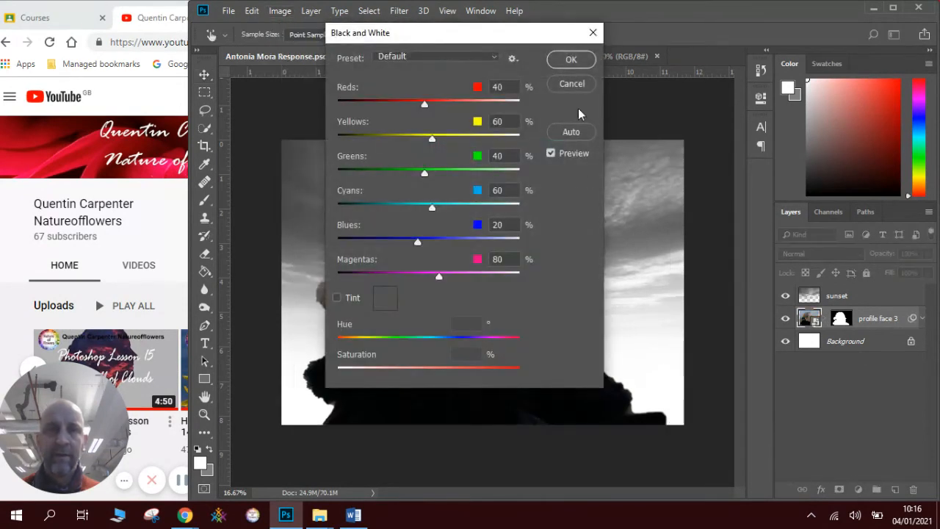
left_click(572, 61)
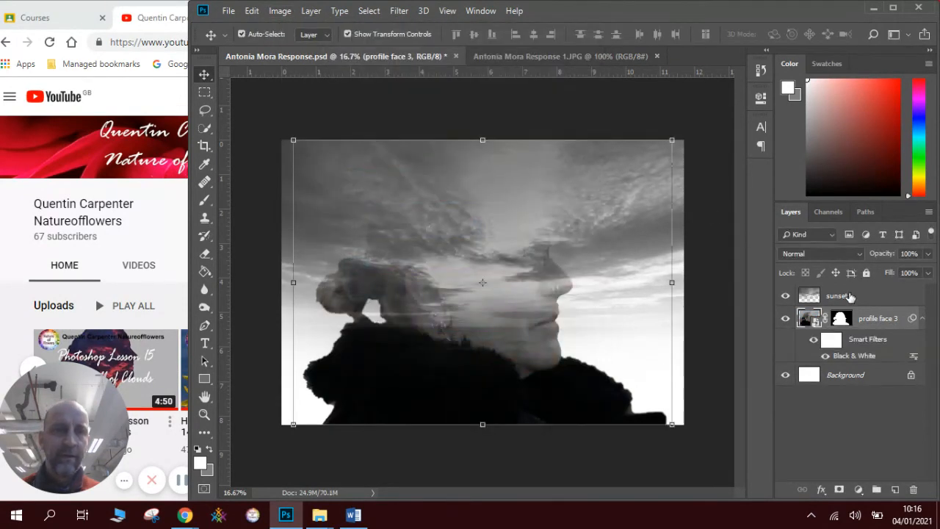
Adjust the sunset layer's brightness to -18 and contrast to 35, and deselect the layer
left_click(816, 296)
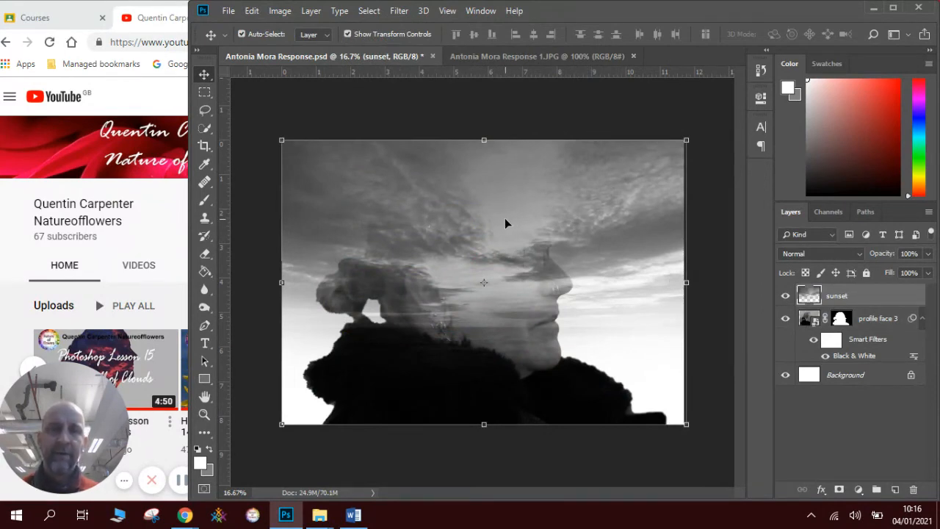
left_click(280, 11)
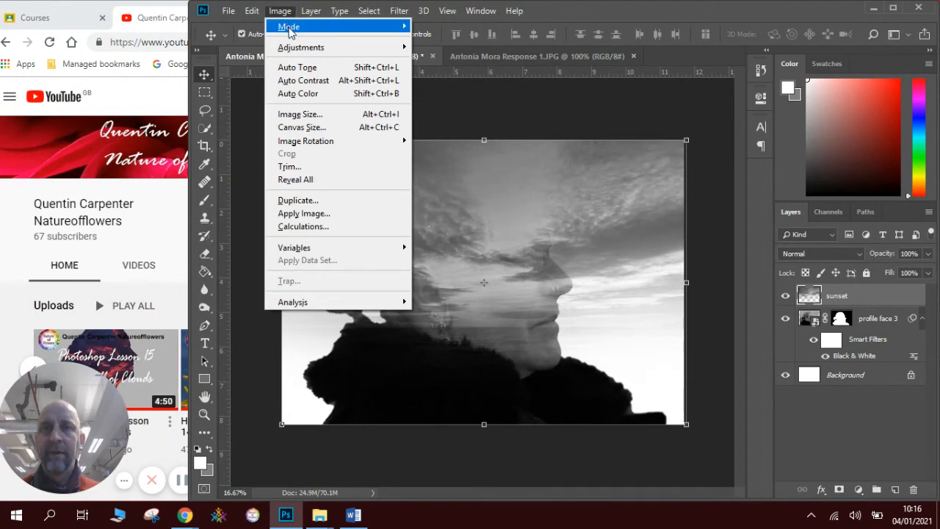
mouse_move(301, 47)
left_click(474, 48)
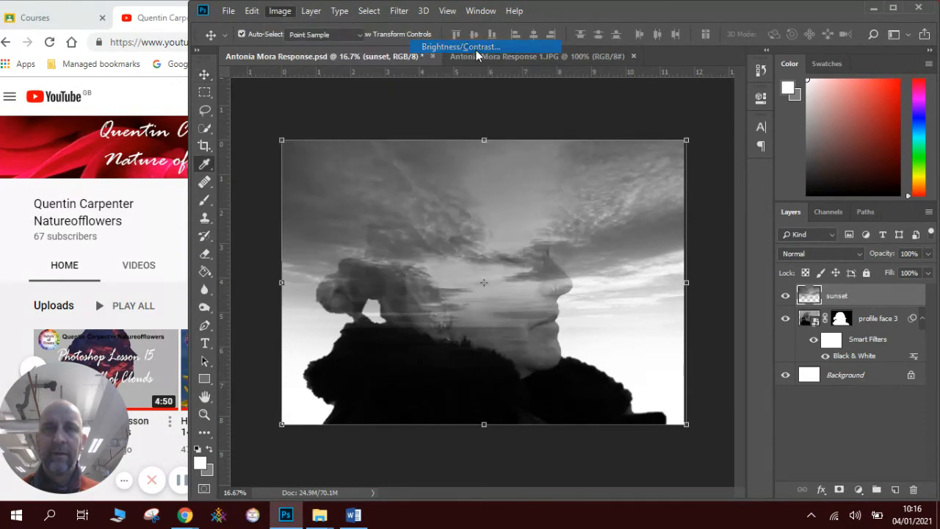
left_click_drag(695, 91, 682, 95)
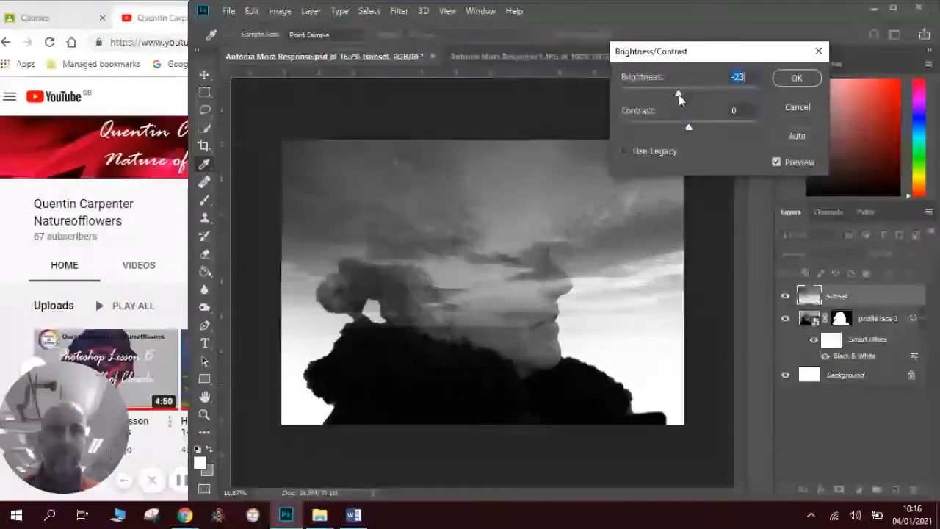
left_click_drag(696, 129, 713, 127)
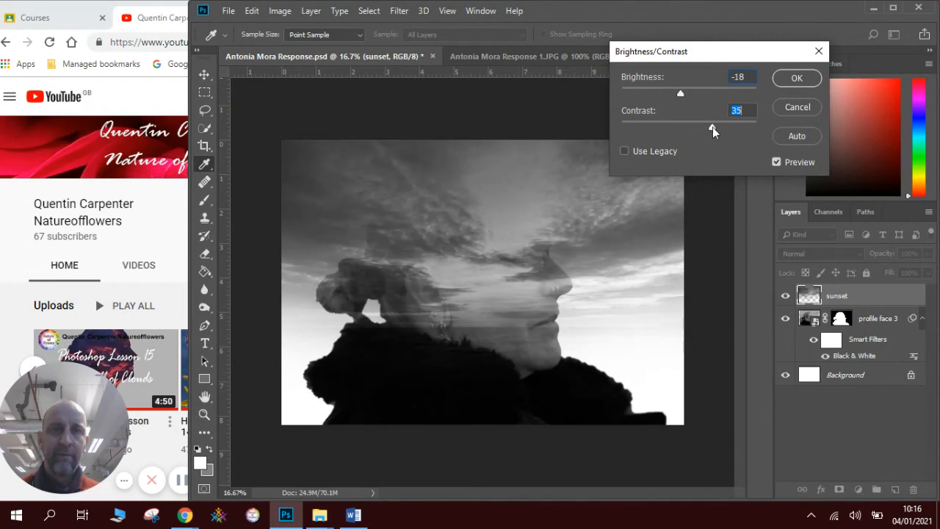
left_click(796, 77)
key("v")
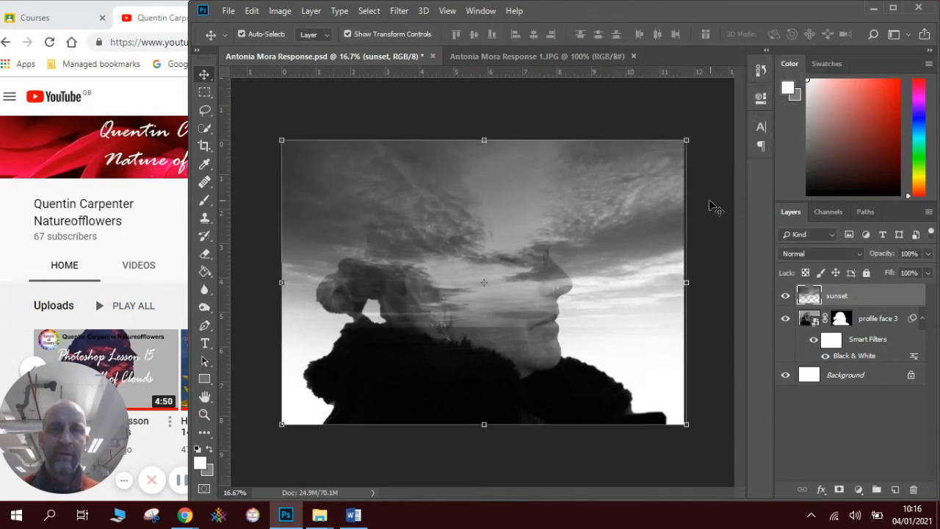
left_click(707, 200)
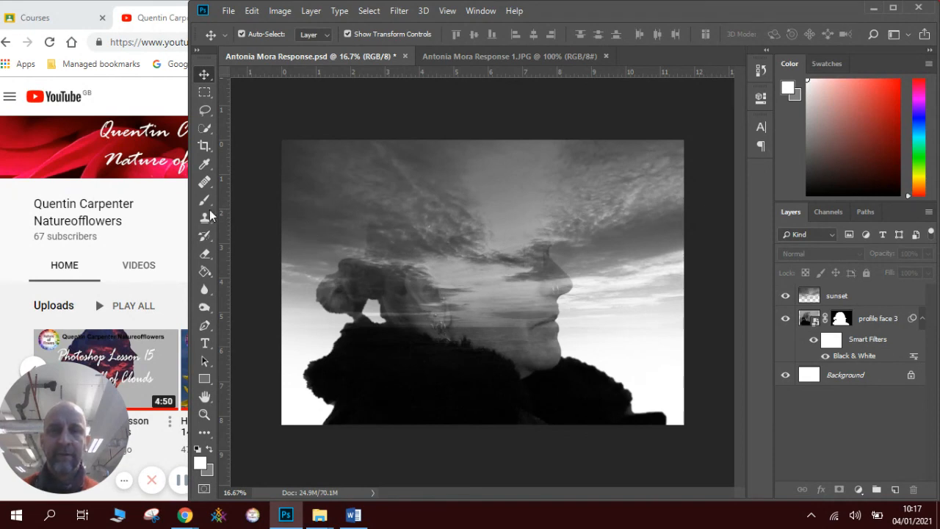
left_click(164, 198)
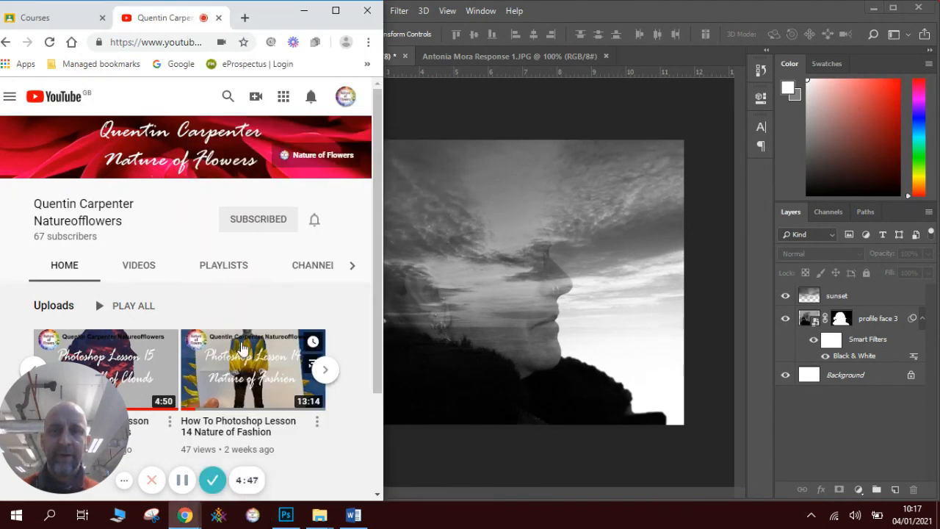